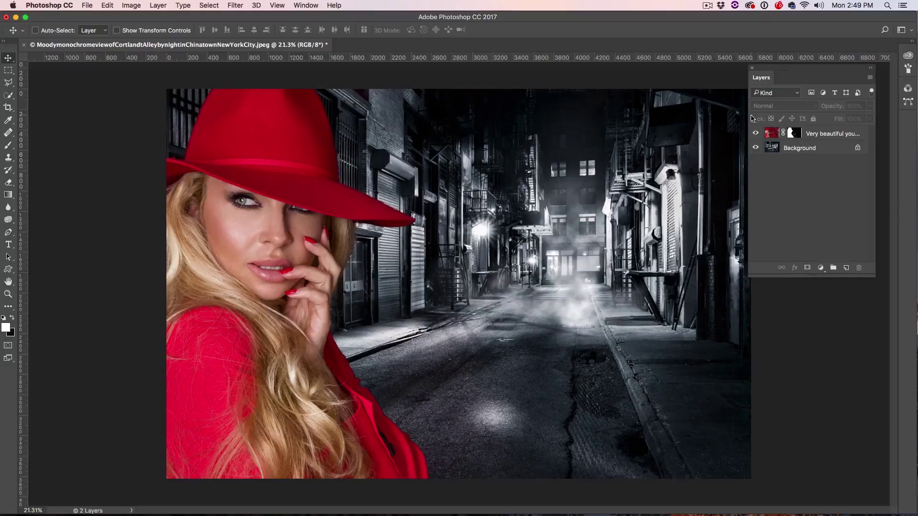
- Toggle the top layer's visibility to compare, then select the 'Very beautiful you...' portrait layer
click(756, 133)
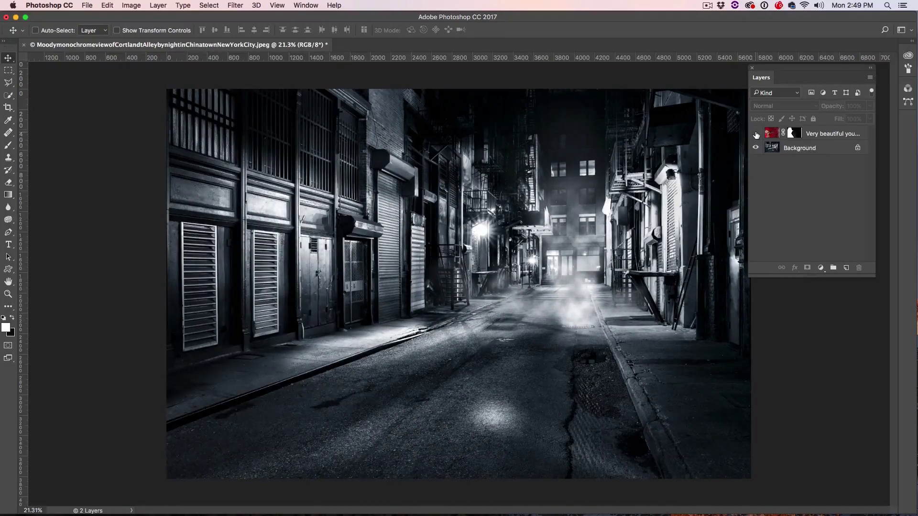
click(756, 134)
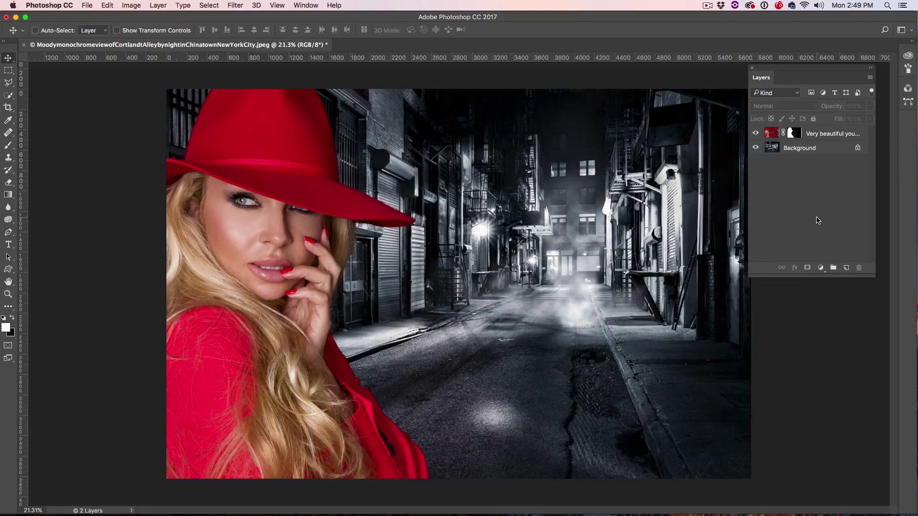
click(824, 138)
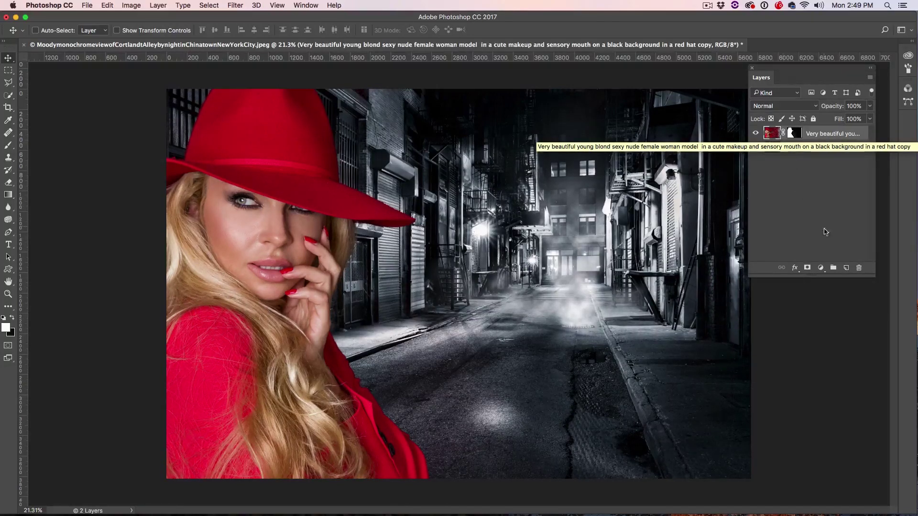
- Add a Black & White adjustment layer from the Layers panel's adjustment menu
click(822, 267)
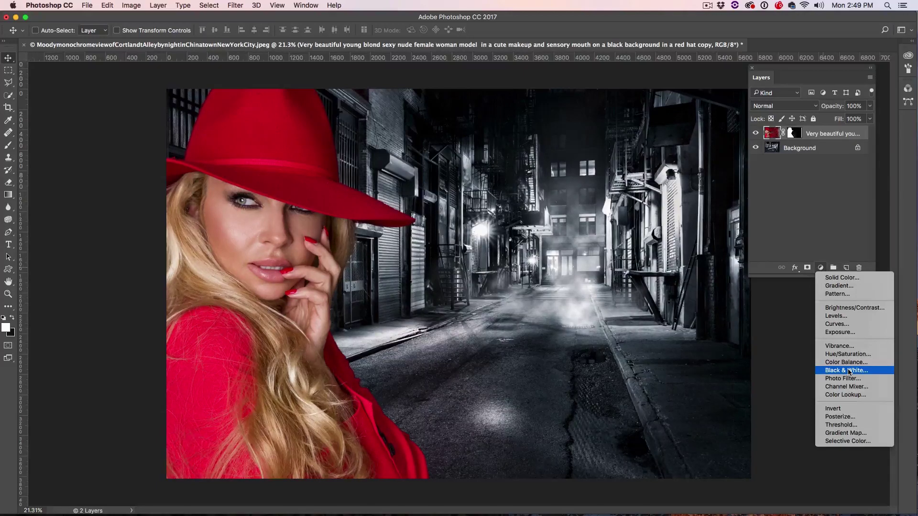
click(849, 371)
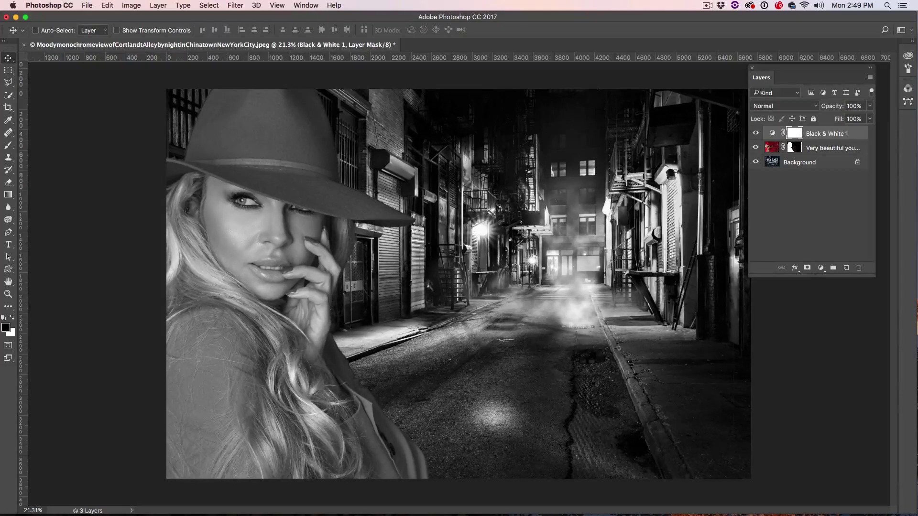
- Set the Black & White sliders to Reds 20, Yellows 4, Cyans -18 and Blues 6
drag(567, 179, 554, 112)
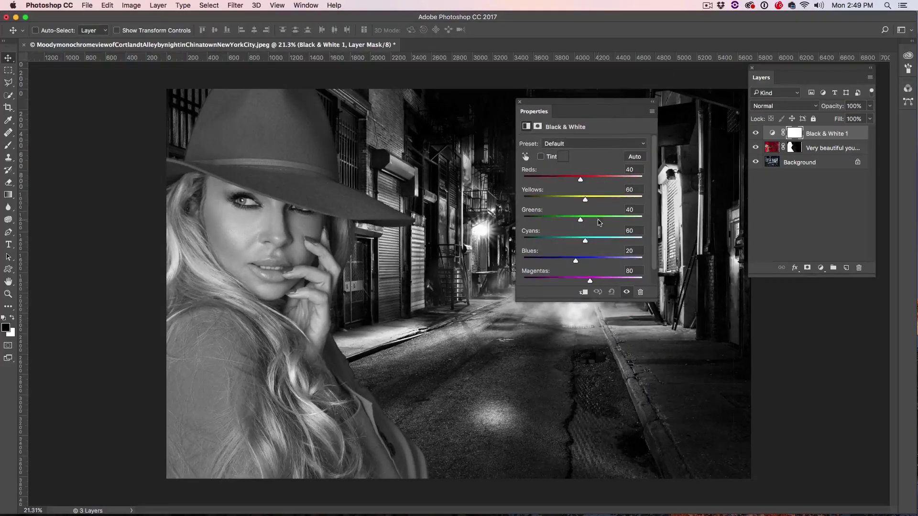
mouse_move(581, 180)
mouse_down()
mouse_move(522, 177)
mouse_move(581, 178)
mouse_up()
drag(576, 261, 587, 261)
drag(586, 241, 567, 242)
drag(586, 199, 572, 200)
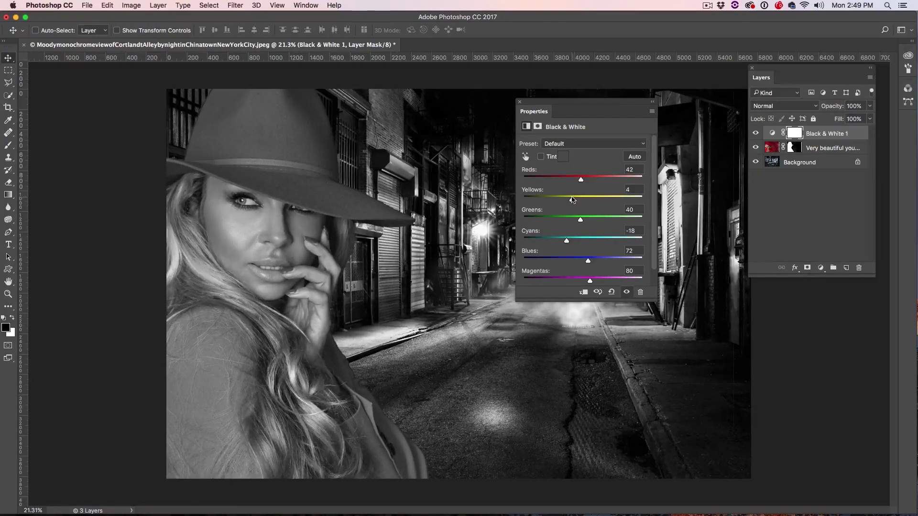
mouse_move(581, 181)
mouse_down()
mouse_move(592, 182)
mouse_move(575, 181)
mouse_up()
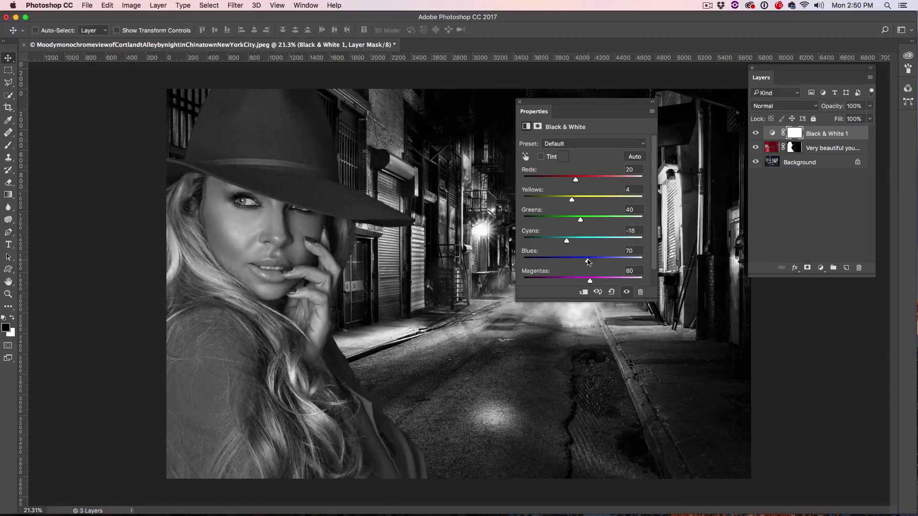
drag(587, 262, 572, 257)
- Close the Properties panel and clip Black & White 1 to the portrait layer
click(520, 105)
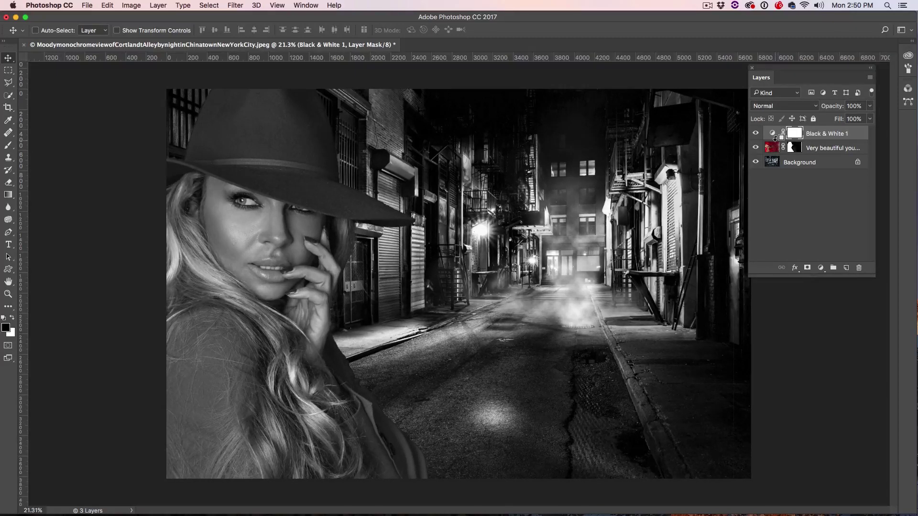
alt+click(775, 138)
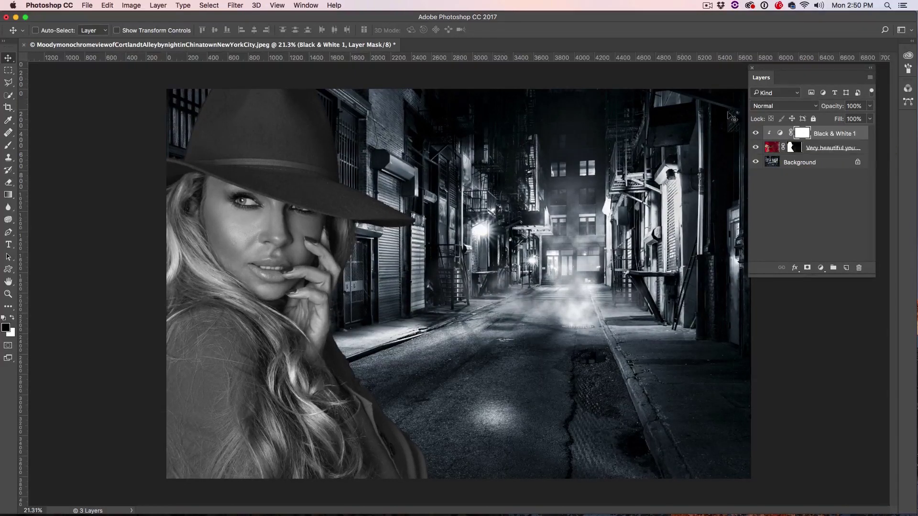
- Tint the Black & White adjustment with a cool grey-blue sampled from the street
double_click(783, 134)
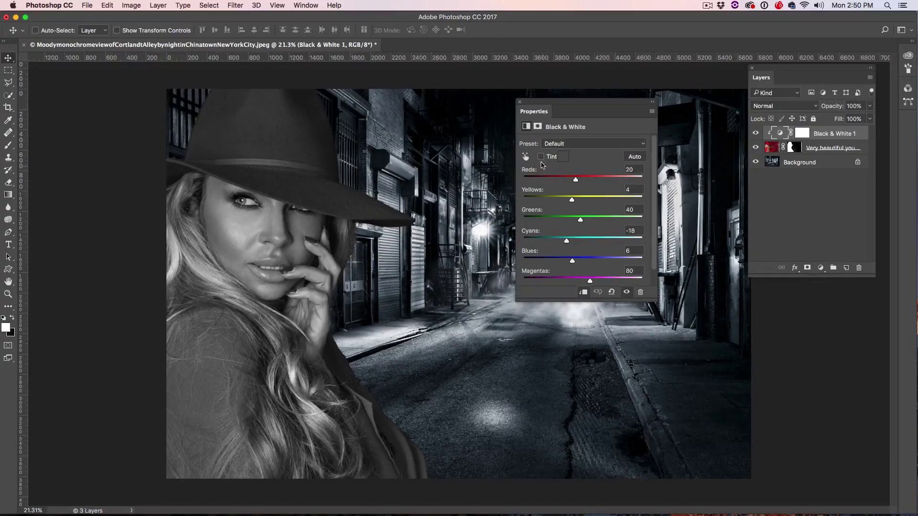
click(541, 157)
click(564, 157)
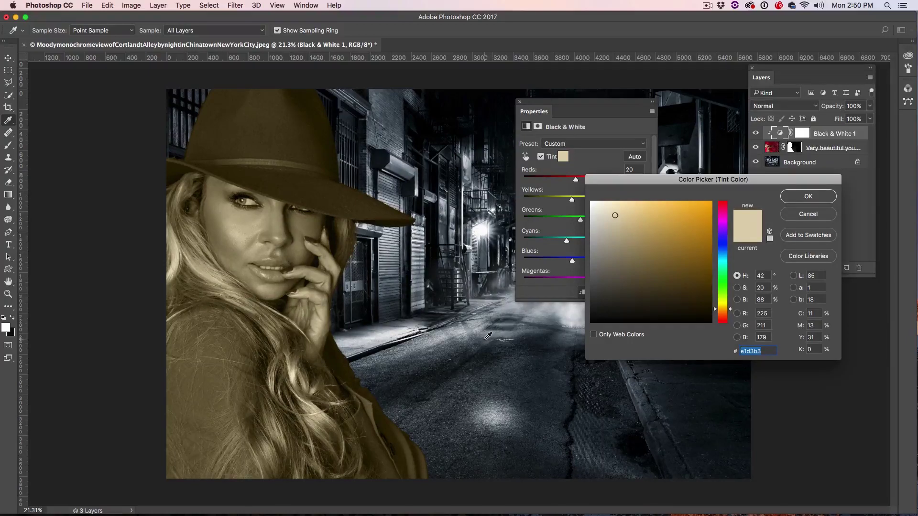
click(489, 335)
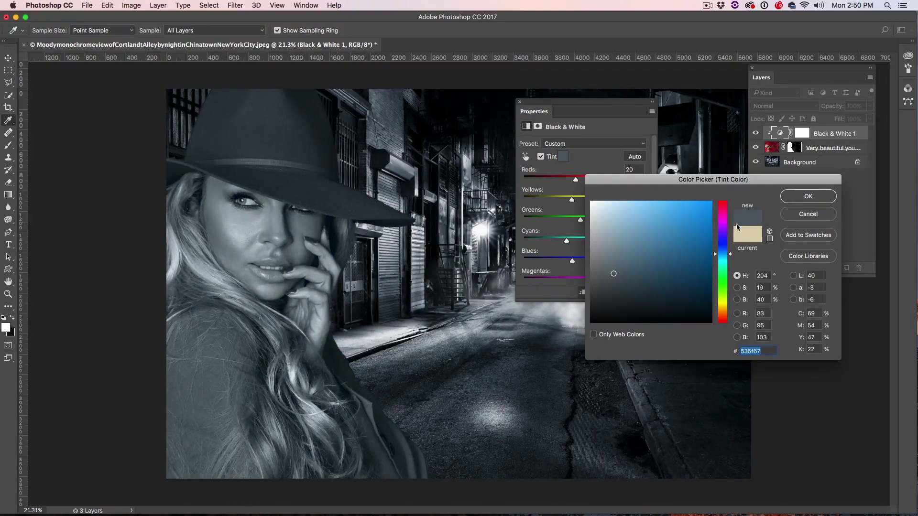
click(799, 204)
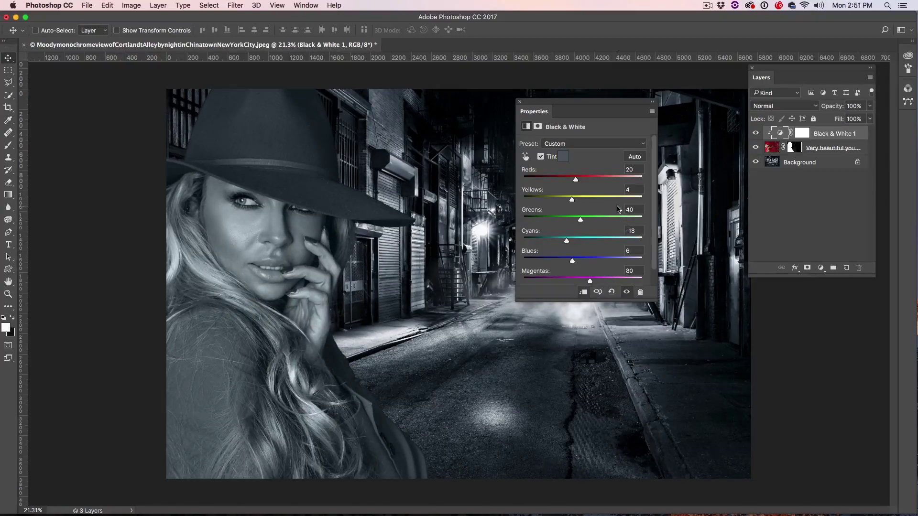
click(650, 108)
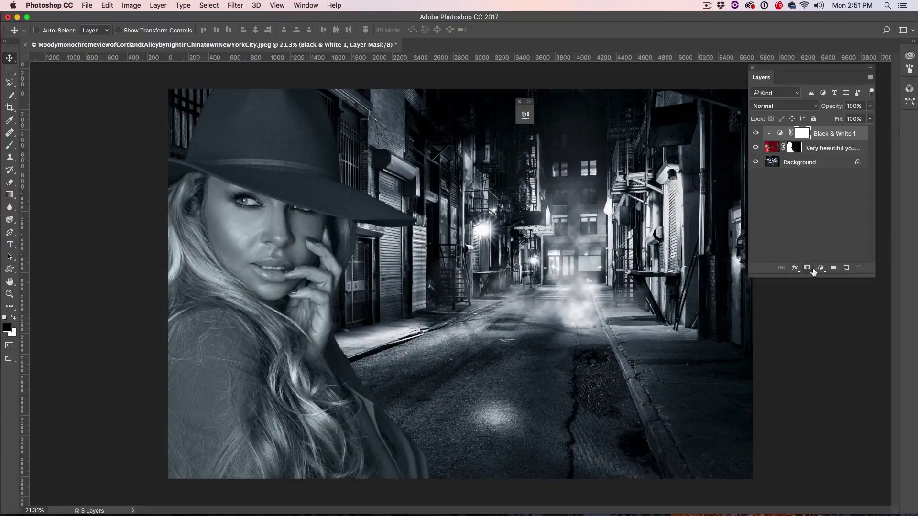
- Add a Curves adjustment and slightly lower a shadow point on its curve
click(821, 268)
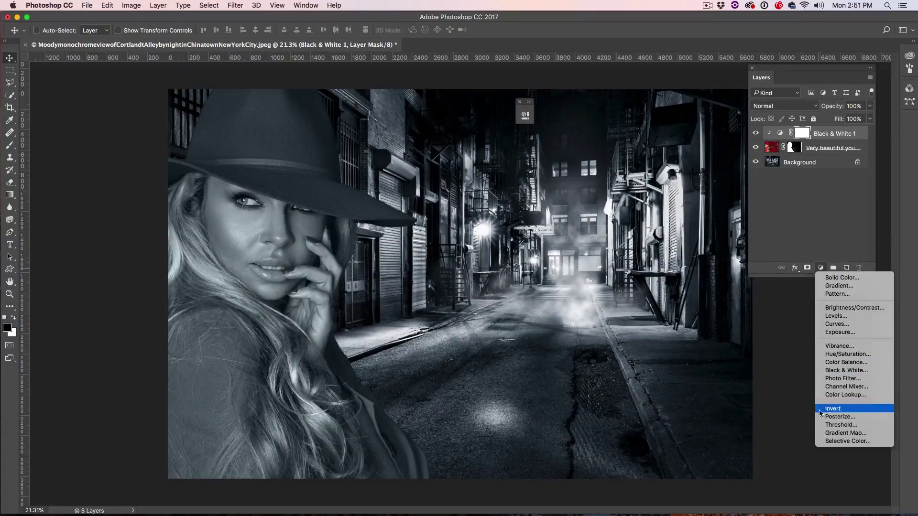
click(830, 330)
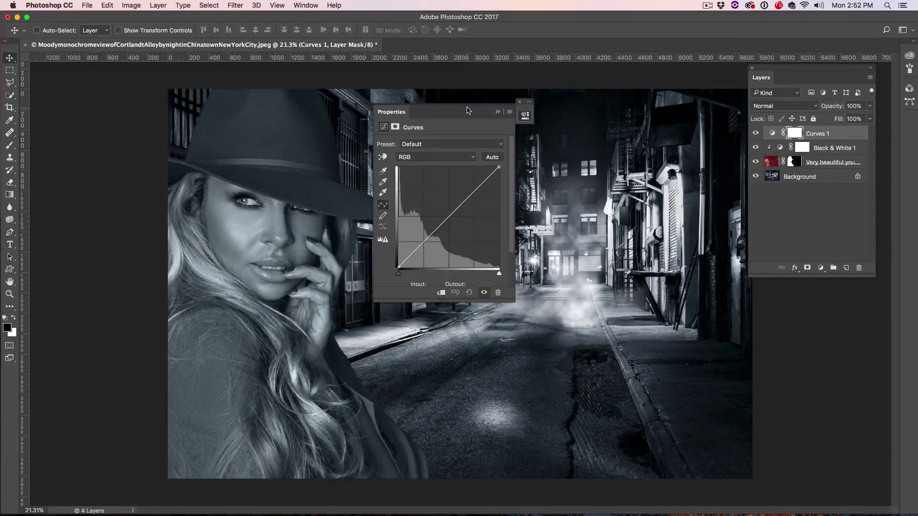
mouse_move(485, 111)
mouse_down()
mouse_move(598, 235)
mouse_move(654, 260)
mouse_up()
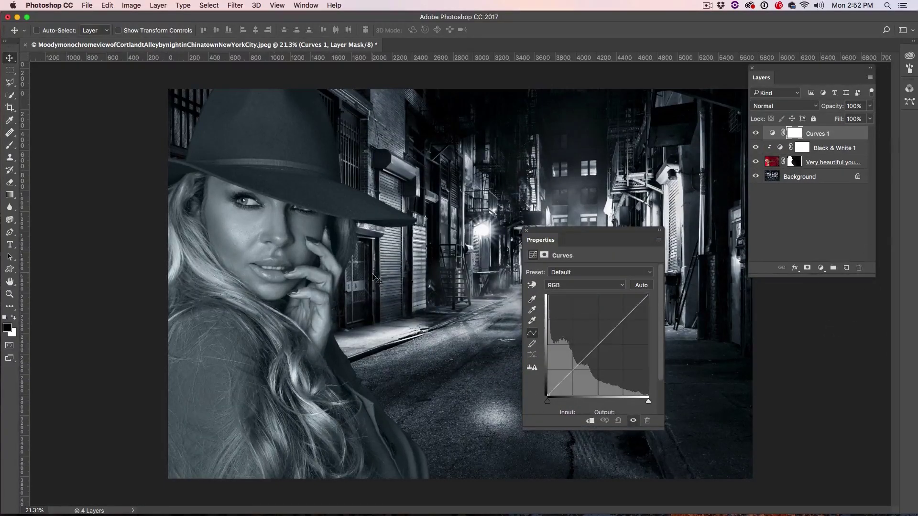
click(568, 377)
drag(567, 378, 565, 372)
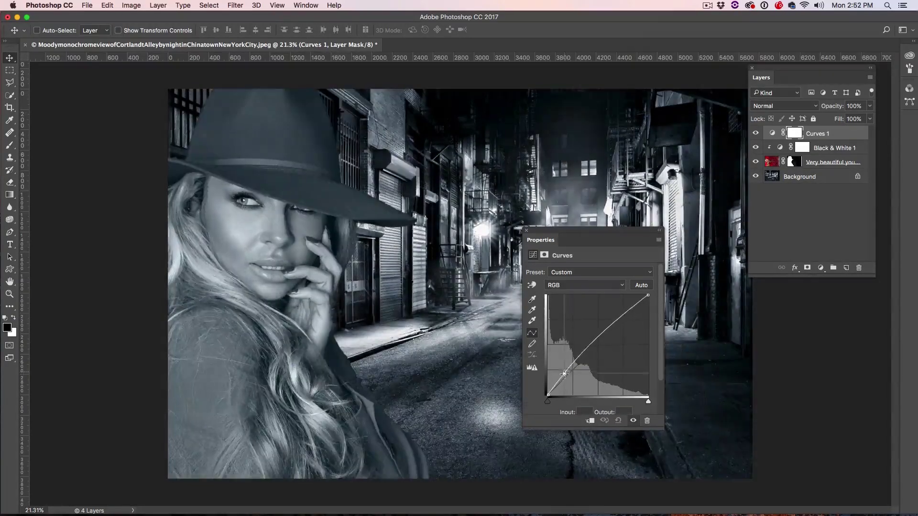
drag(566, 372, 563, 380)
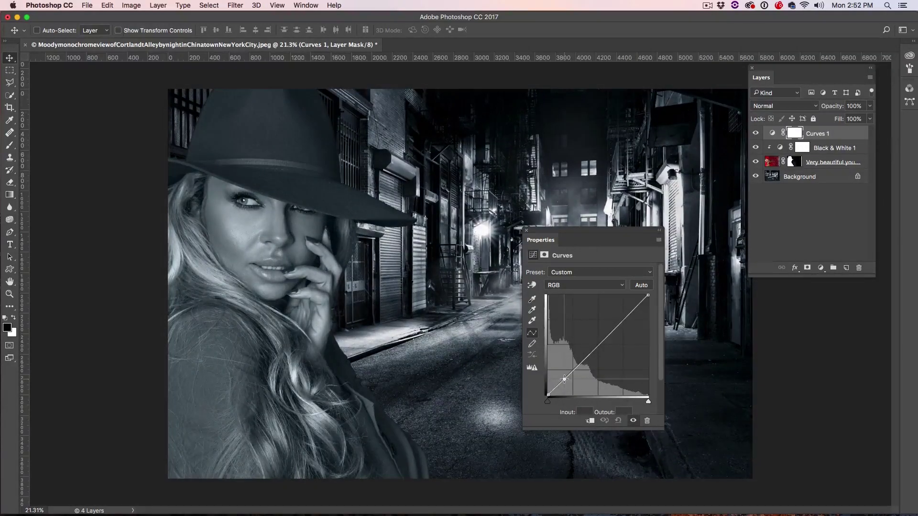
- Clip the Curves to the portrait and shape an S-curve with a raised highlight point
click(591, 421)
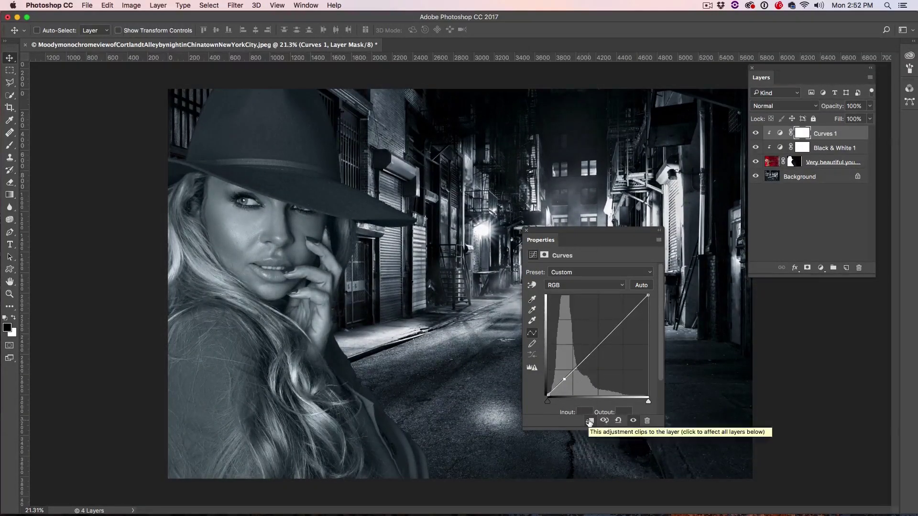
drag(564, 379, 565, 383)
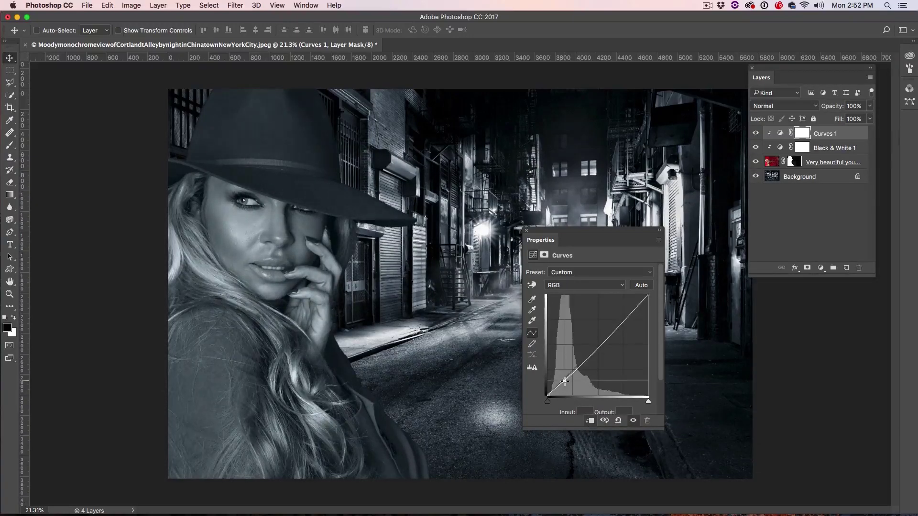
drag(565, 380, 563, 385)
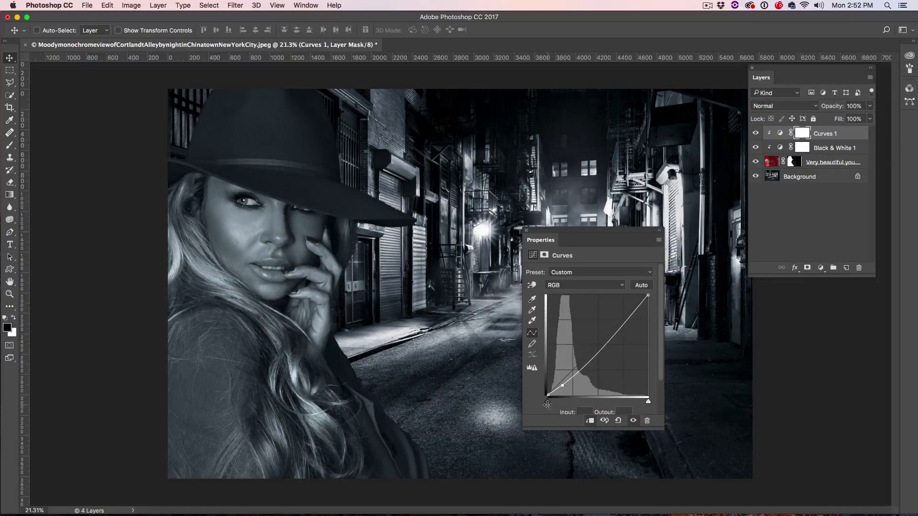
drag(547, 404, 564, 386)
drag(637, 307, 636, 303)
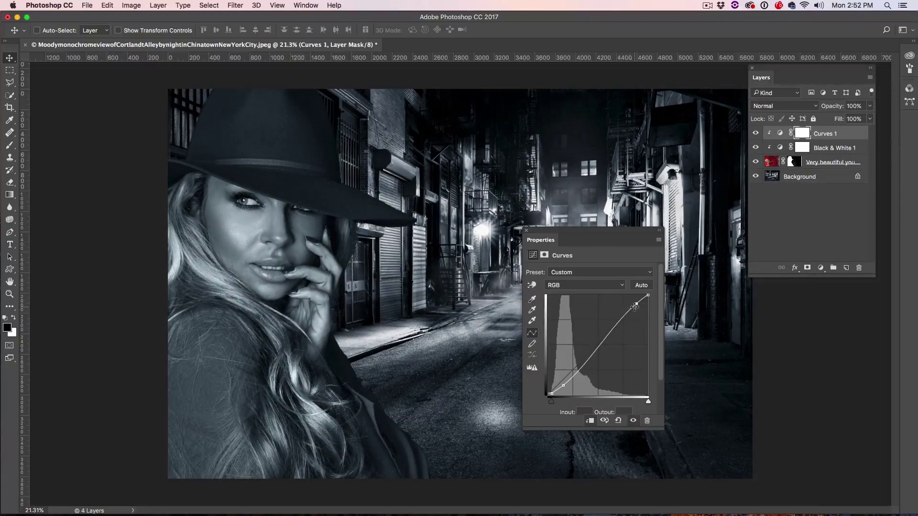
drag(635, 305, 633, 305)
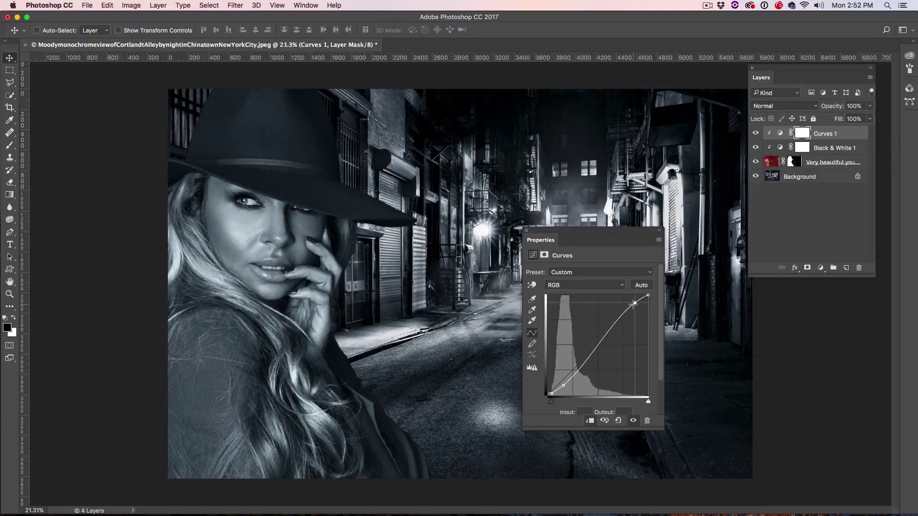
click(659, 230)
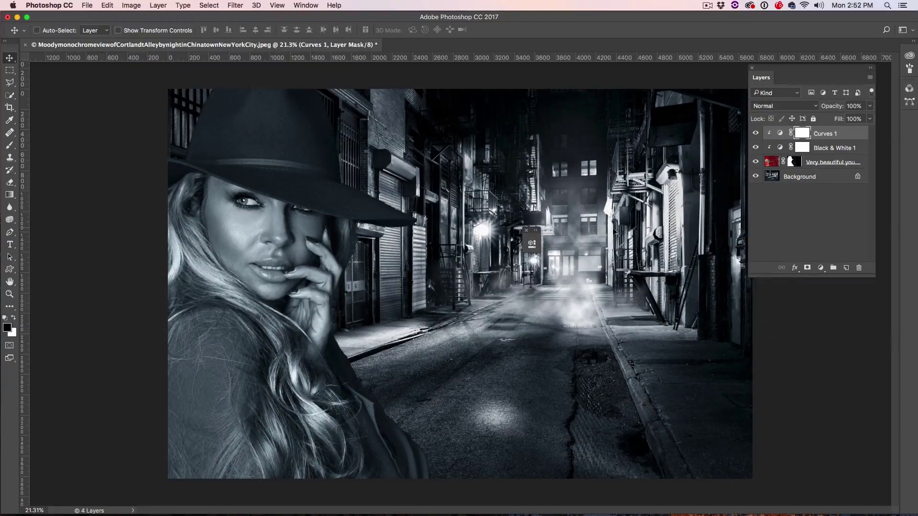
- Close the curve settings and select the Black & White 1 layer mask
click(526, 230)
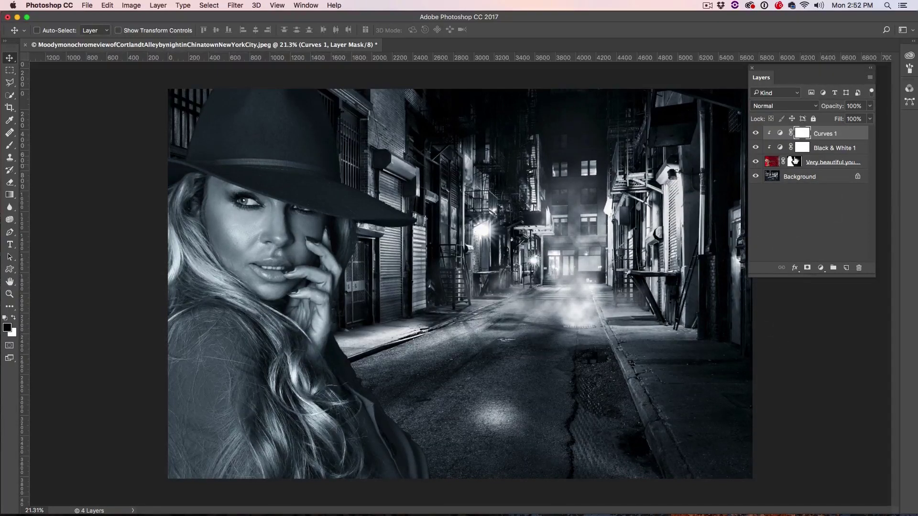
click(802, 148)
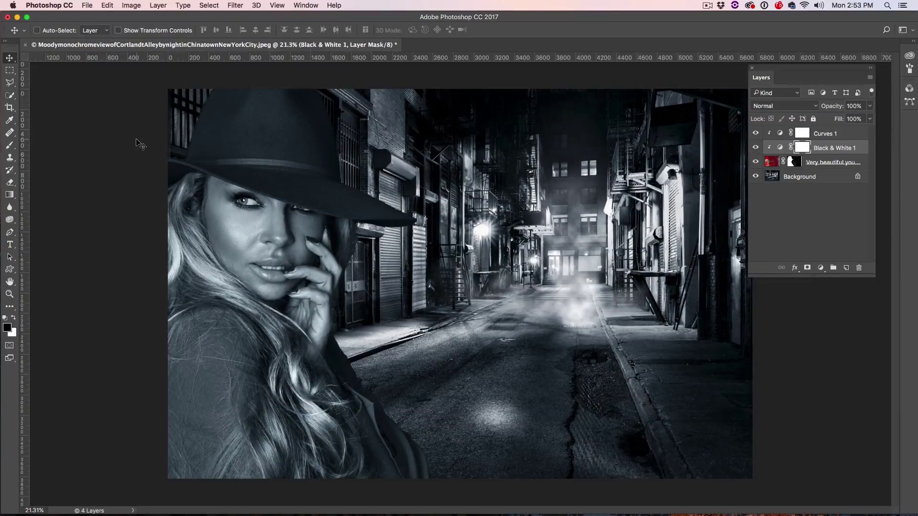
key(b)
- Paint black over the hat on the mask, then white under the brim with a smaller brush
mouse_move(266, 113)
mouse_down()
mouse_move(156, 149)
mouse_move(415, 216)
mouse_up()
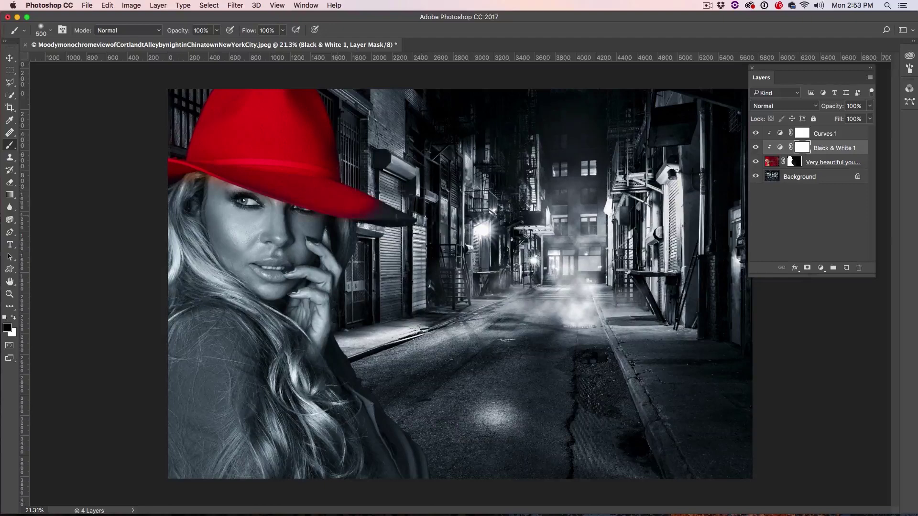
right_click(328, 106)
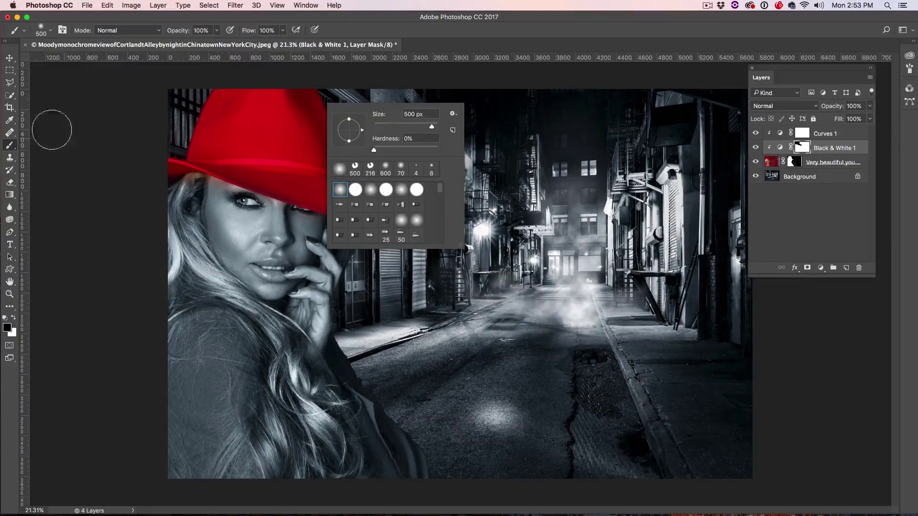
key(Return)
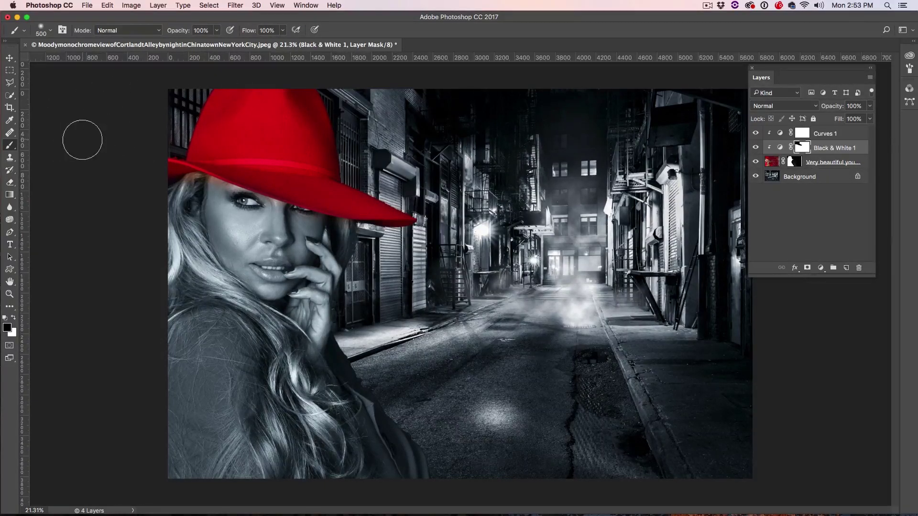
key(x)
key(bracketleft)
key(bracketleft)
key(bracketleft)
drag(206, 180, 287, 192)
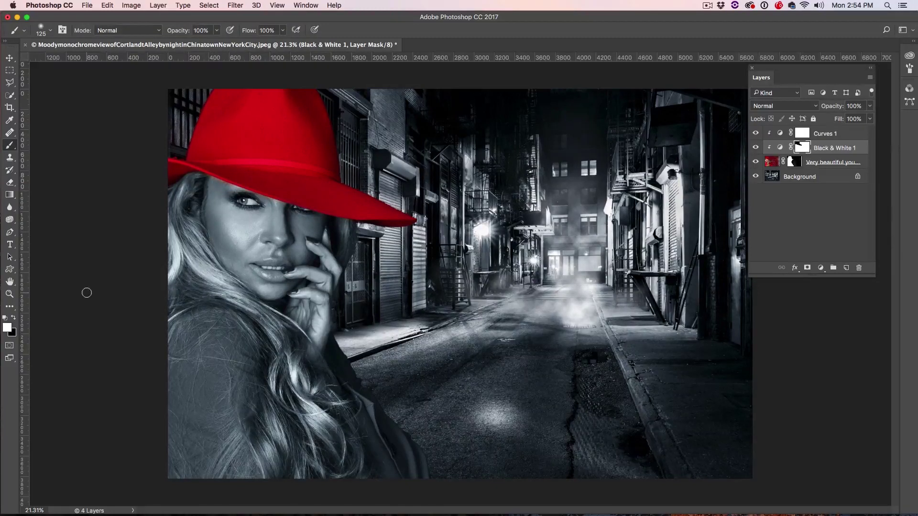